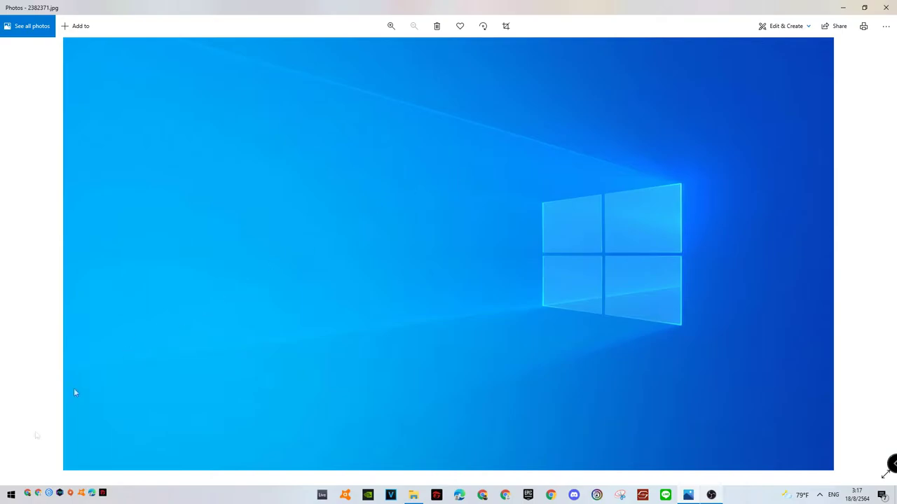
- Open Device Manager and expand the Network adapters category
{"action": "right_click", "coordinate": [13, 495]}
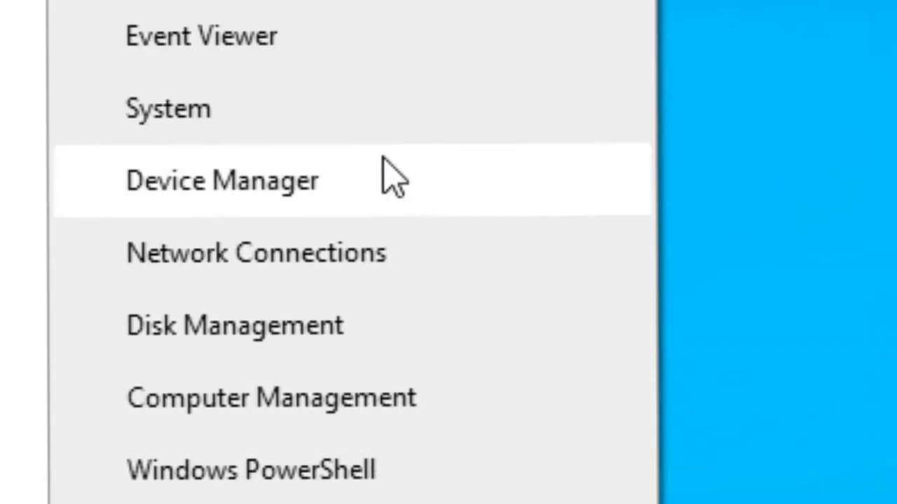
{"action": "left_click", "coordinate": [230, 0]}
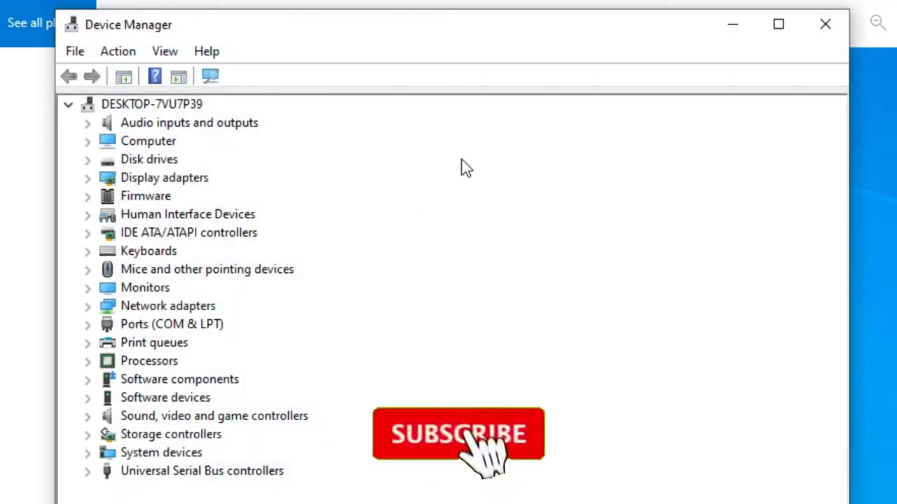
{"action": "left_click", "coordinate": [88, 307]}
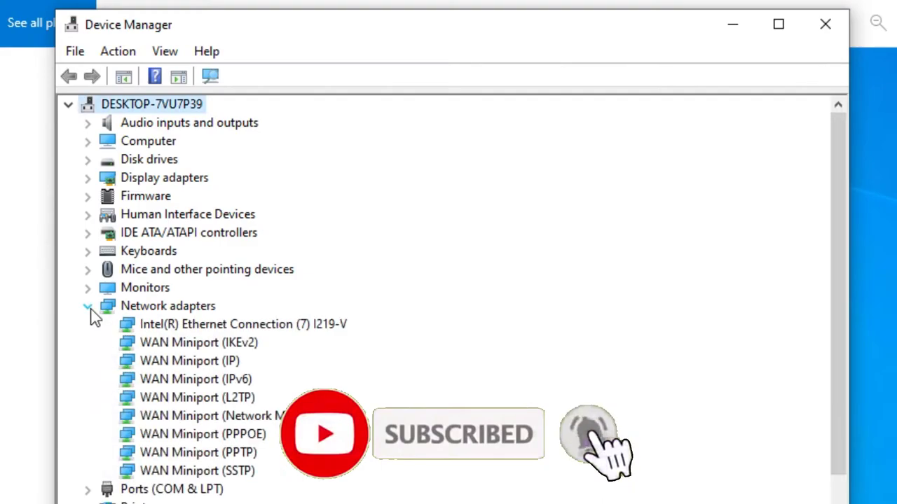
- Search automatically for an updated driver for the Intel(R) Ethernet Connection (7) I219-V adapter, then close the wizard and Device Manager
{"action": "left_click", "coordinate": [317, 327]}
{"action": "right_click", "coordinate": [277, 328]}
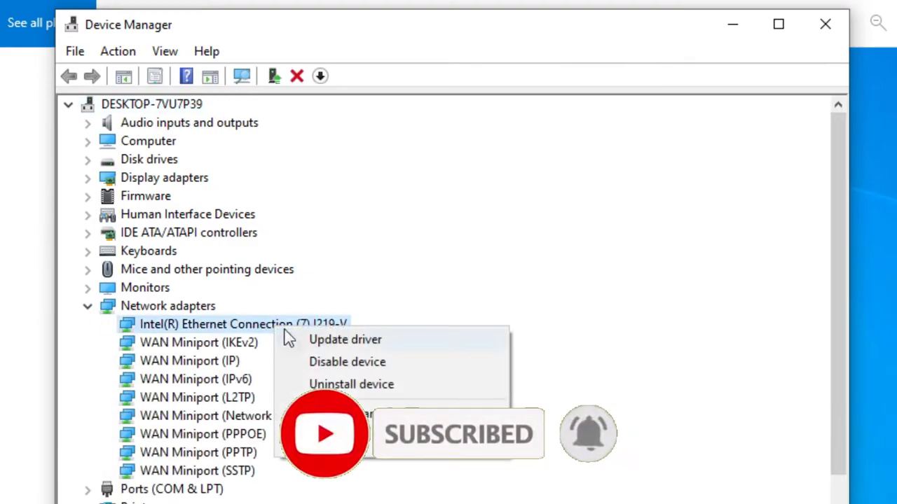
{"action": "left_click", "coordinate": [313, 341]}
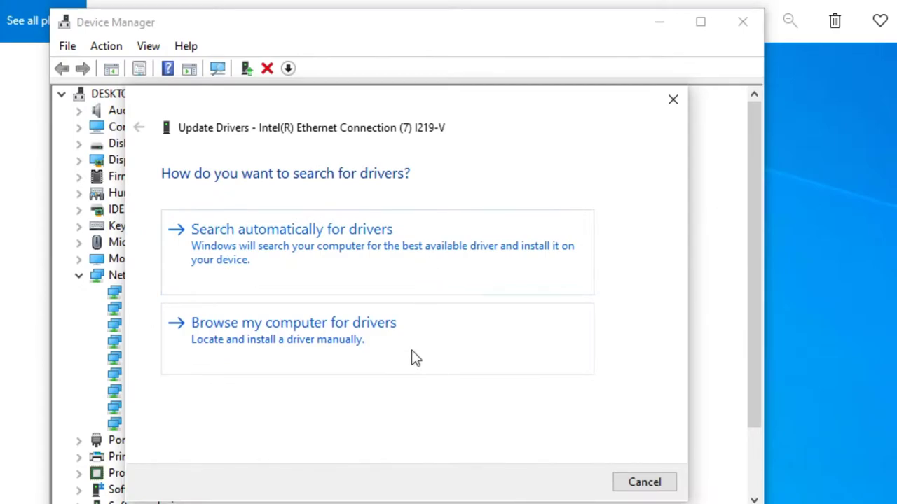
{"action": "left_click", "coordinate": [416, 358]}
{"action": "left_click", "coordinate": [560, 478]}
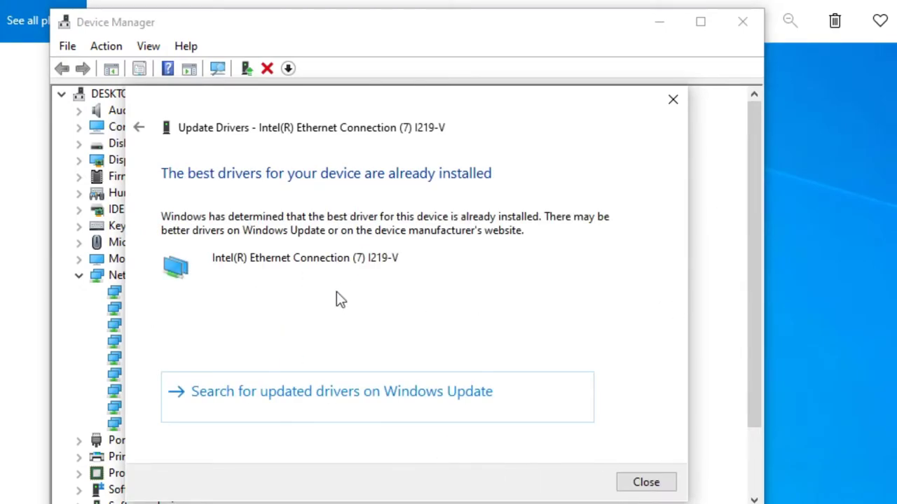
{"action": "left_click_drag", "start_coordinate": [435, 105], "coordinate": [878, 140]}
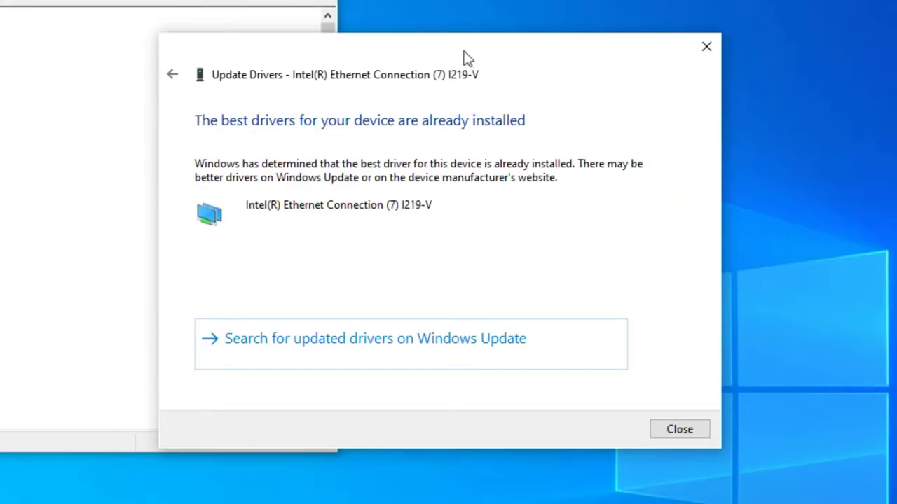
{"action": "left_click_drag", "start_coordinate": [456, 56], "coordinate": [465, 44]}
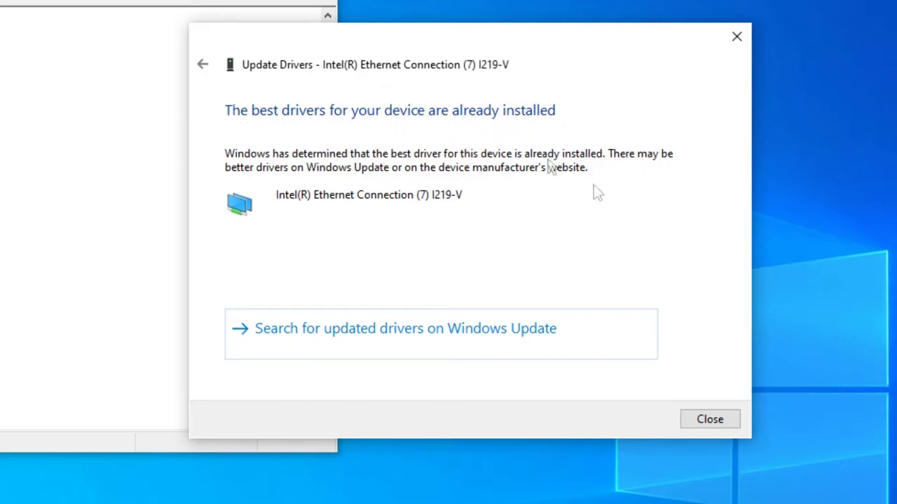
{"action": "left_click", "coordinate": [720, 418]}
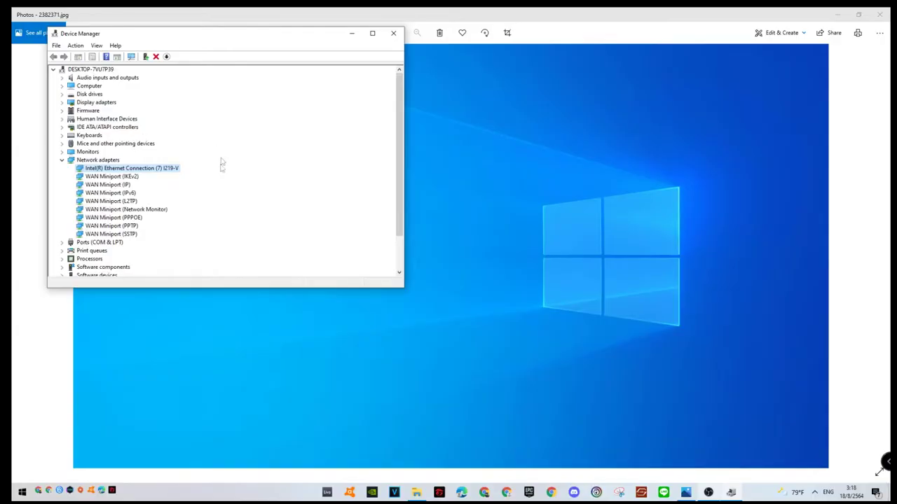
{"action": "left_click", "coordinate": [393, 33]}
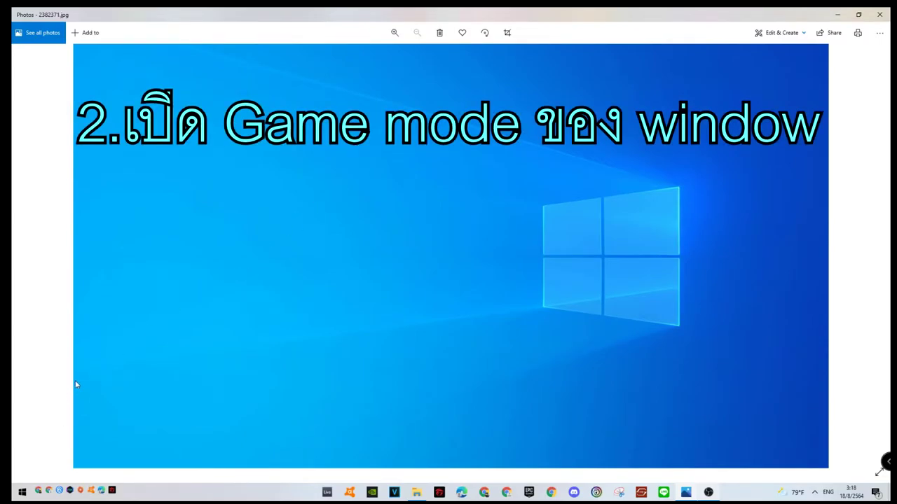
- Open the Windows Gaming settings and review the Captures, Game Mode, Xbox Networking and Xbox Game Bar pages
{"action": "right_click", "coordinate": [22, 492]}
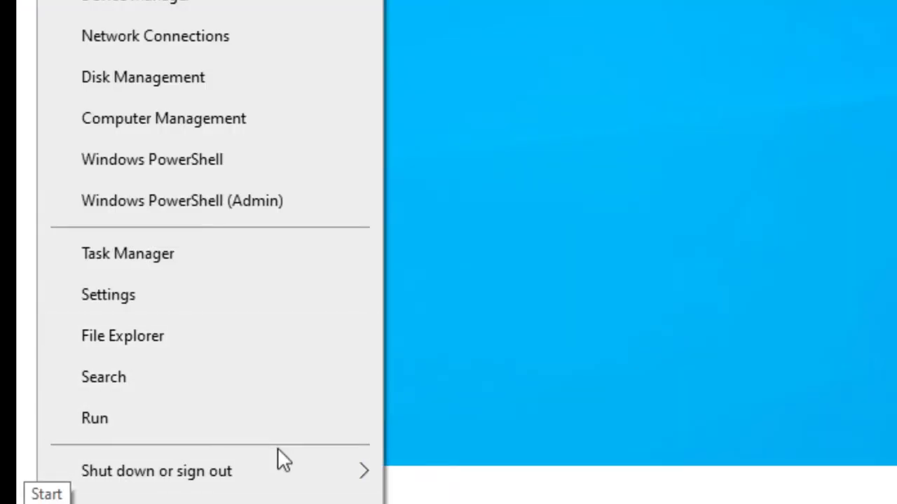
{"action": "left_click", "coordinate": [273, 297]}
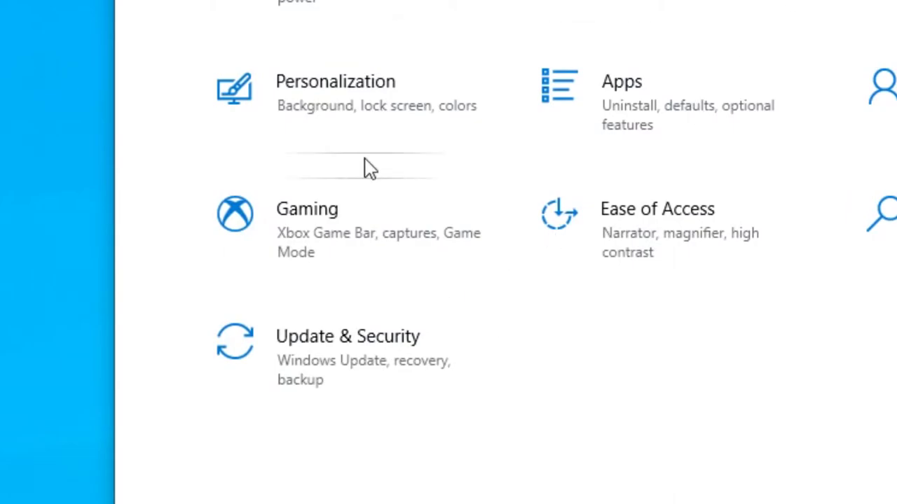
{"action": "left_click", "coordinate": [374, 248]}
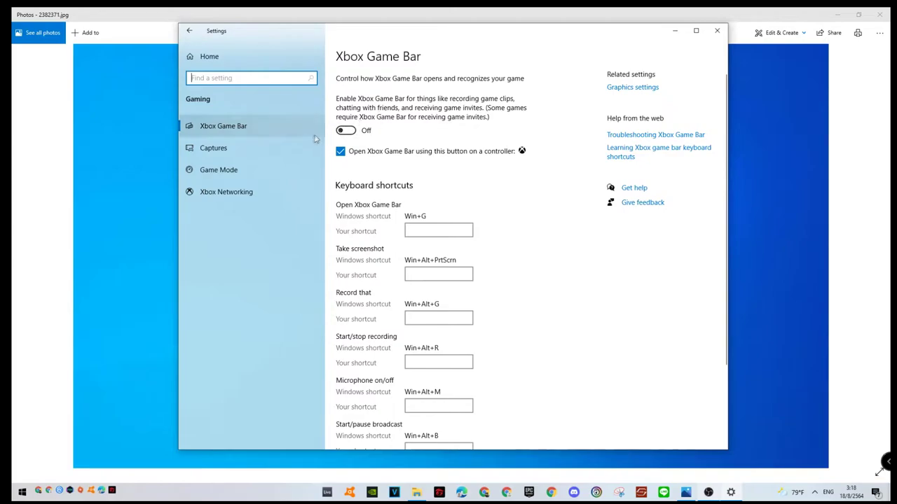
{"action": "left_click", "coordinate": [298, 143]}
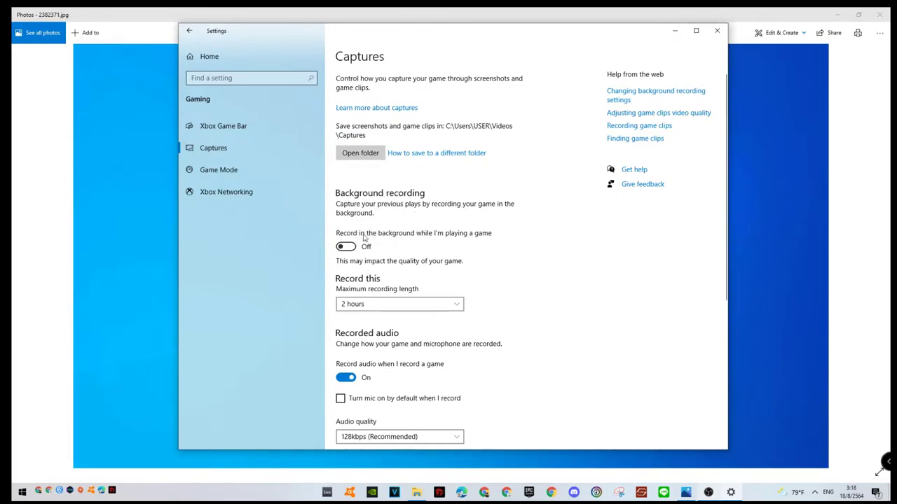
{"action": "left_click", "coordinate": [285, 170]}
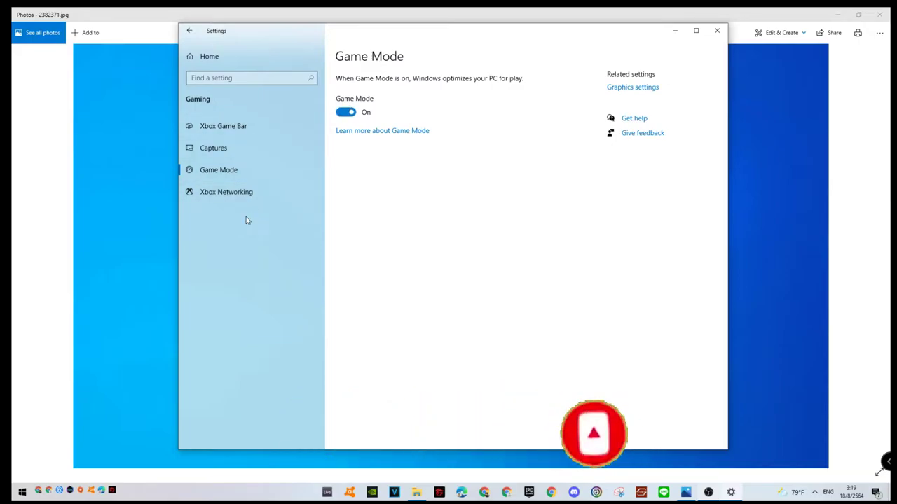
{"action": "left_click", "coordinate": [249, 197]}
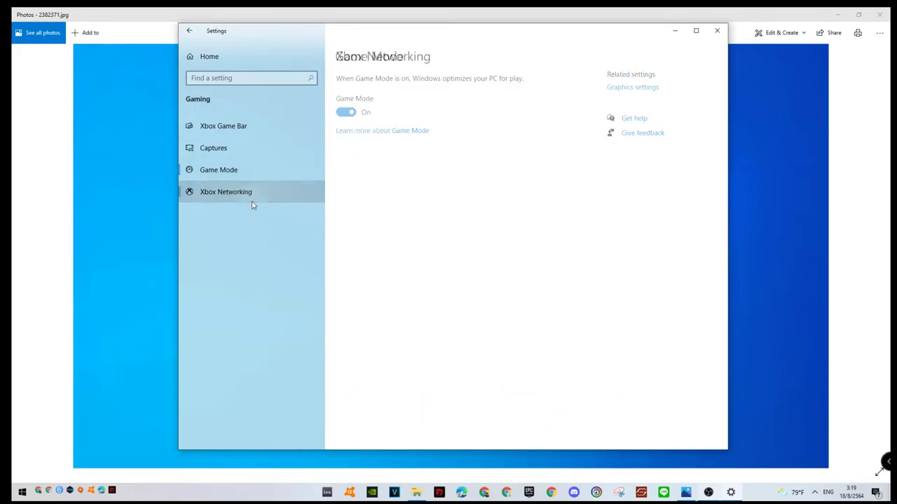
{"action": "left_click", "coordinate": [250, 132]}
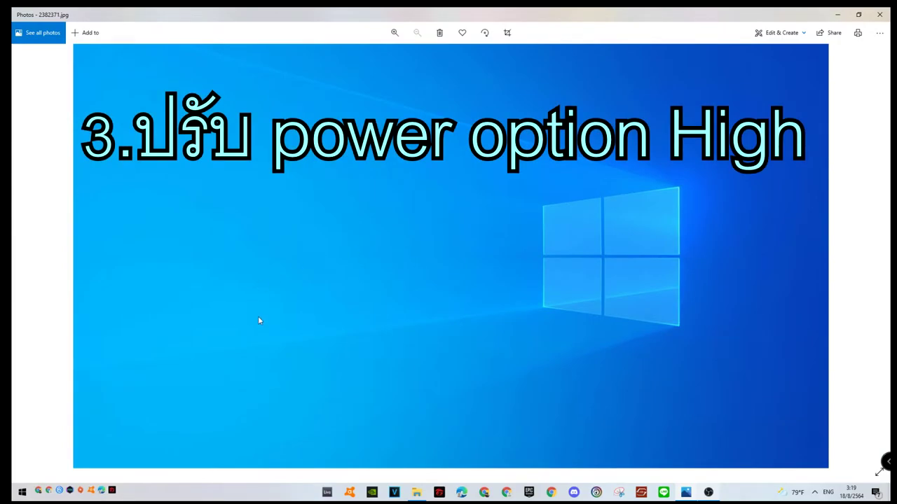
- Open the additional power settings and select the High performance power plan
{"action": "right_click", "coordinate": [22, 492]}
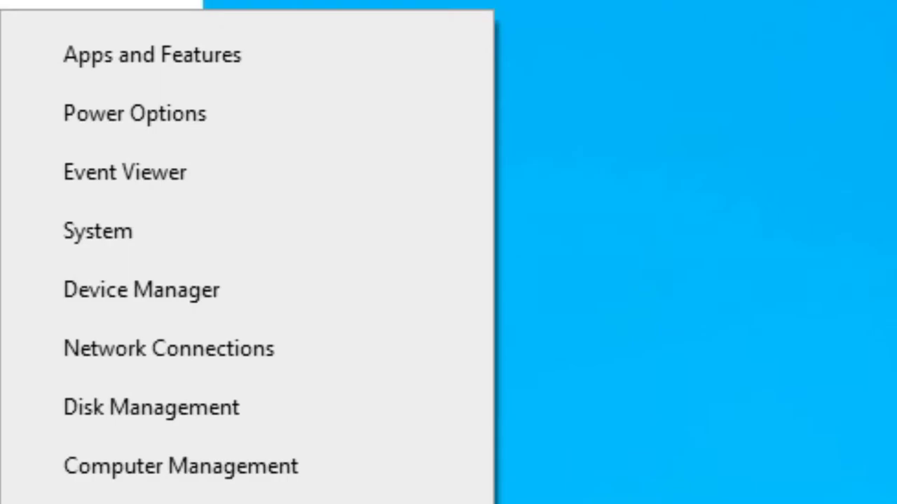
{"action": "left_click", "coordinate": [282, 129]}
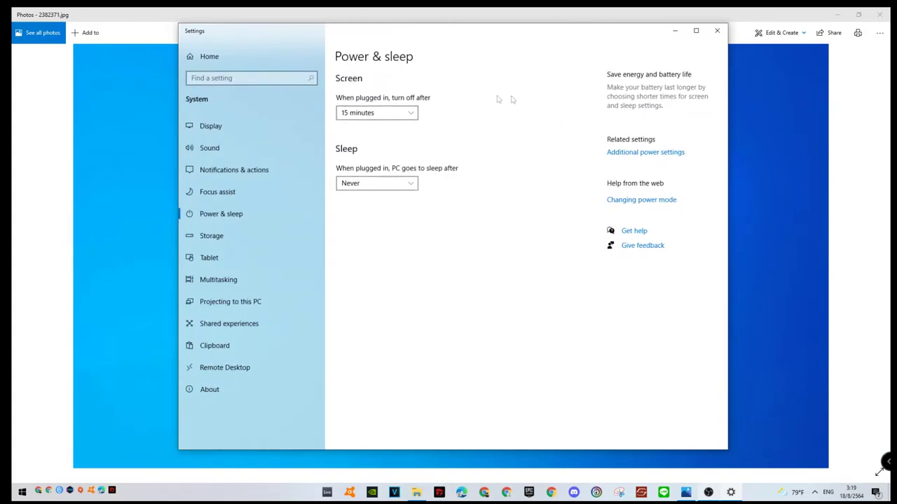
{"action": "left_click", "coordinate": [630, 153]}
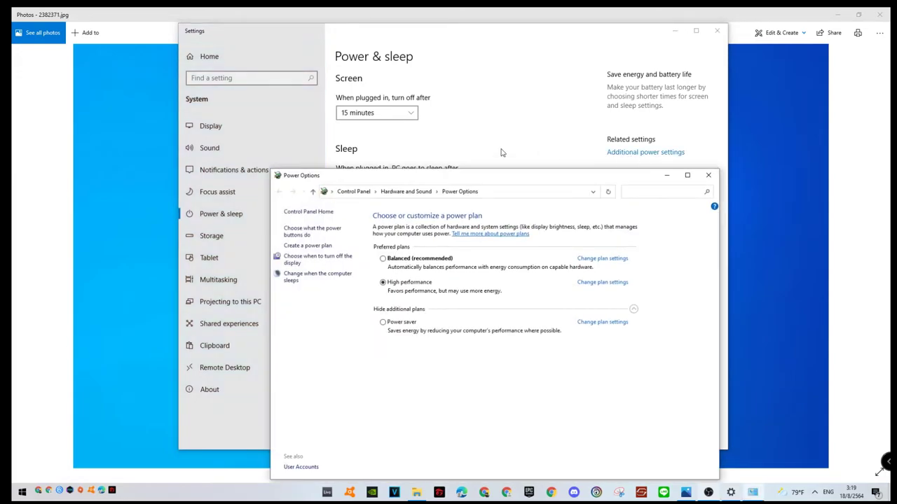
{"action": "left_click_drag", "start_coordinate": [504, 176], "coordinate": [497, 101]}
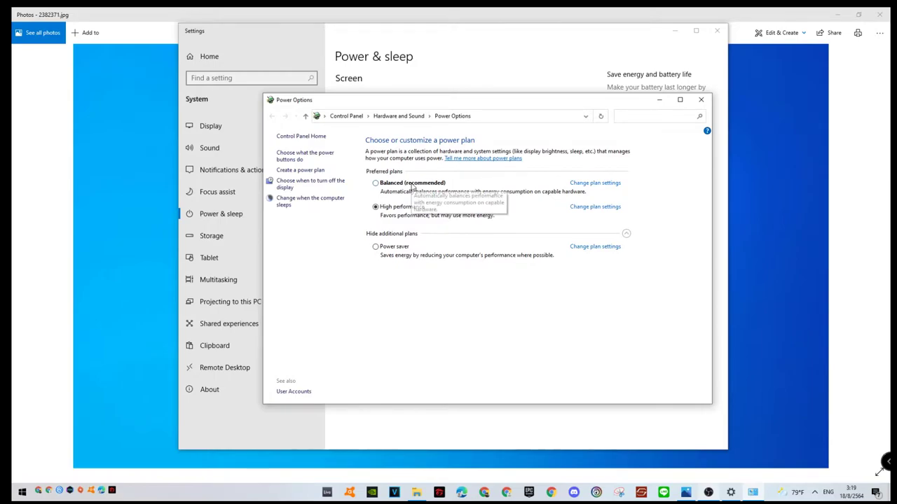
{"action": "left_click", "coordinate": [379, 183]}
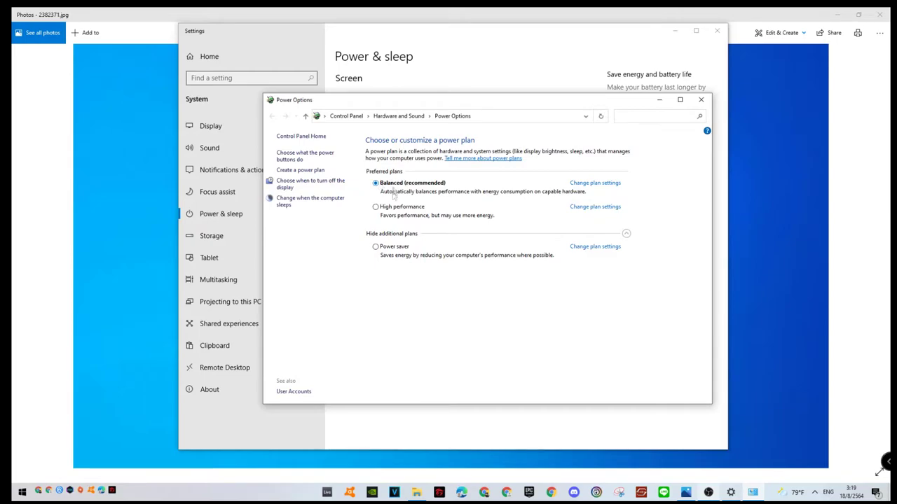
{"action": "left_click", "coordinate": [377, 210]}
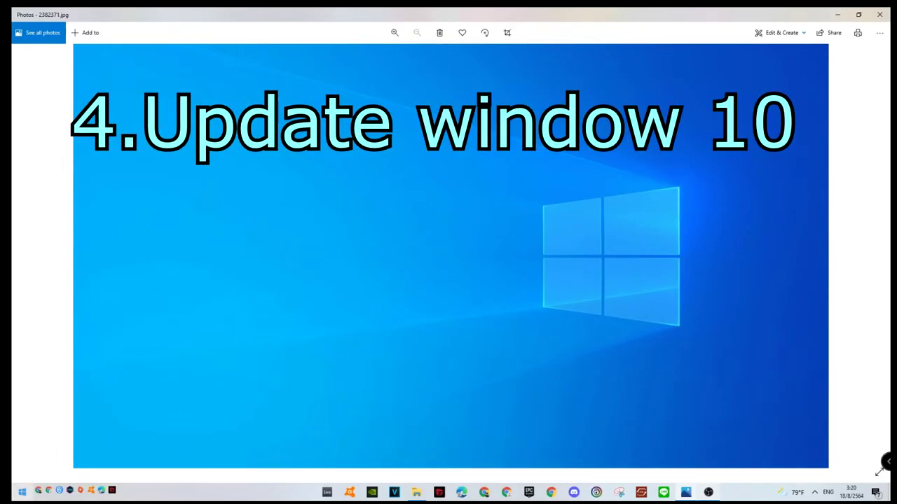
- Open the Windows Update page in Settings and check for updates
{"action": "right_click", "coordinate": [32, 492]}
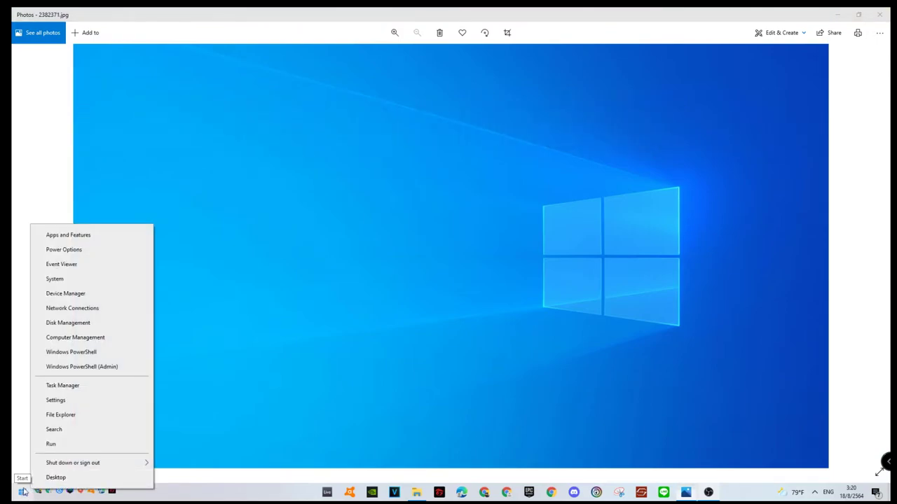
{"action": "left_click", "coordinate": [93, 408]}
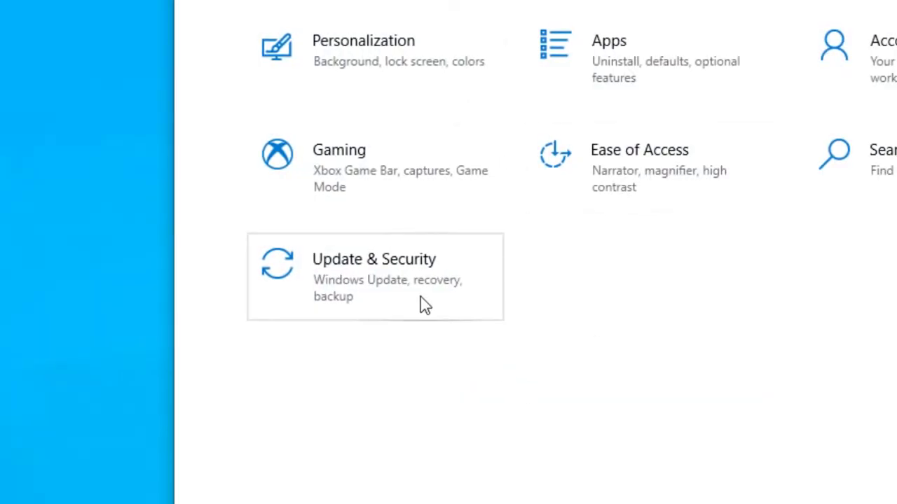
{"action": "left_click", "coordinate": [423, 304]}
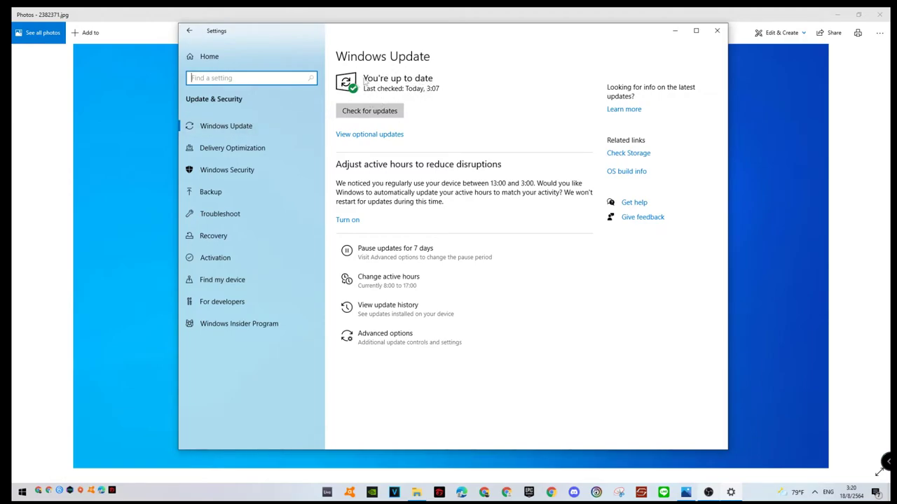
{"action": "left_click", "coordinate": [386, 111]}
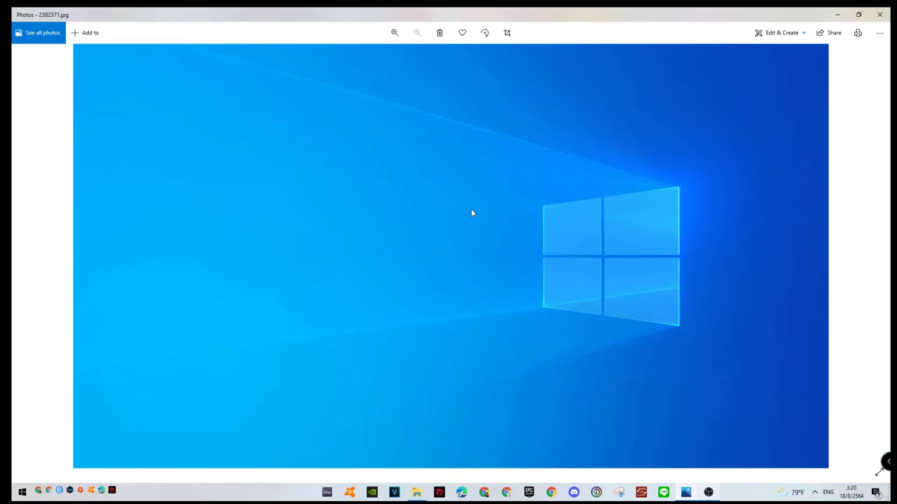
- Open the Performance Options for visual effects from the advanced system settings of the System About page
{"action": "right_click", "coordinate": [21, 492]}
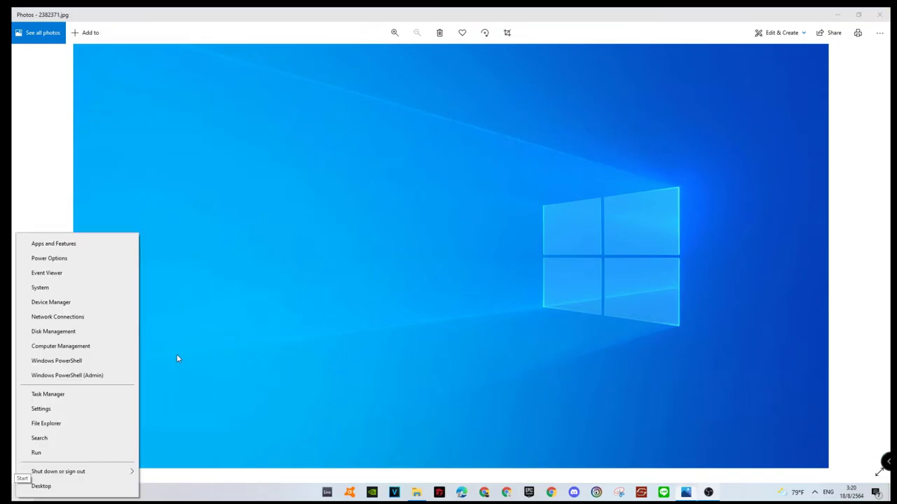
{"action": "left_click", "coordinate": [99, 411]}
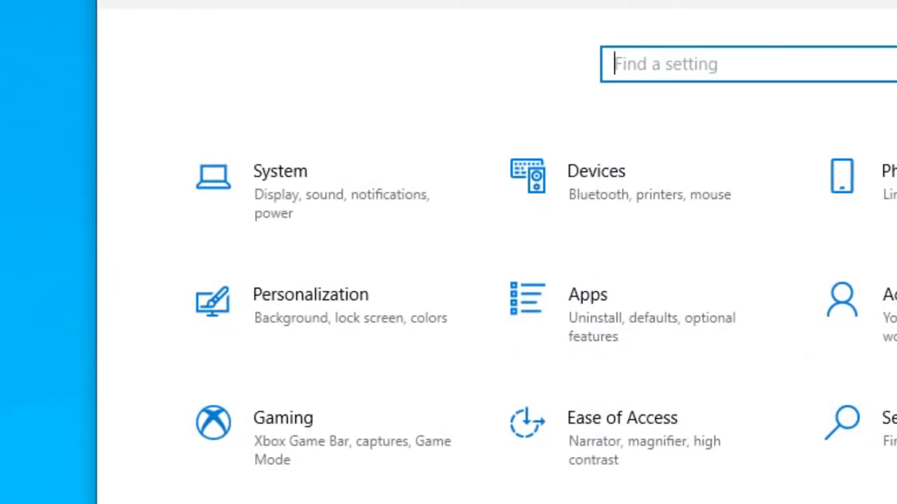
{"action": "left_click", "coordinate": [416, 196]}
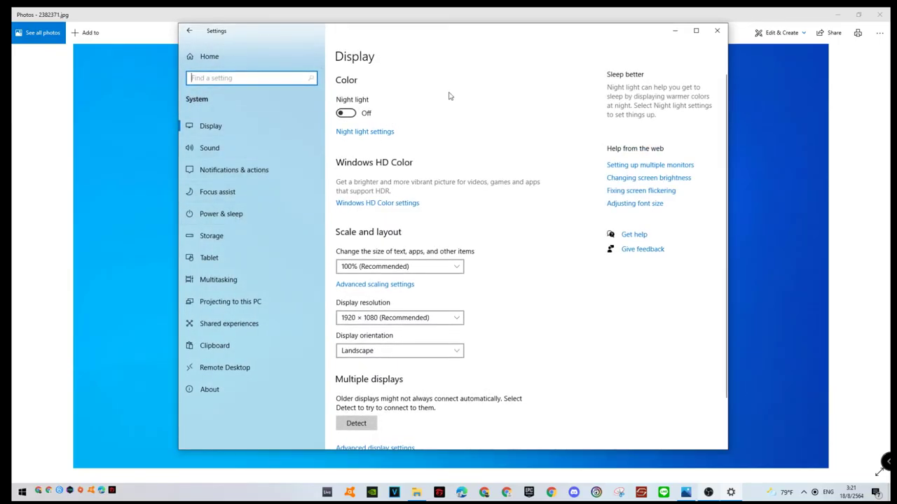
{"action": "left_click", "coordinate": [227, 390]}
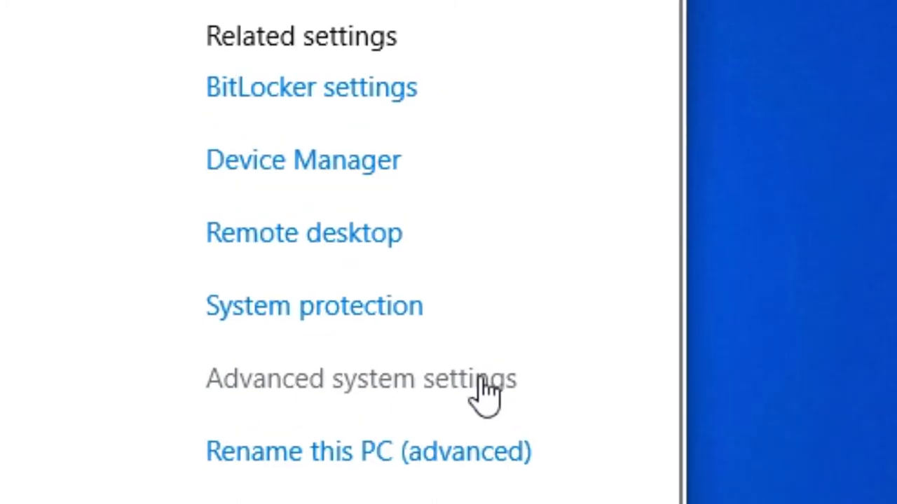
{"action": "left_click", "coordinate": [484, 392]}
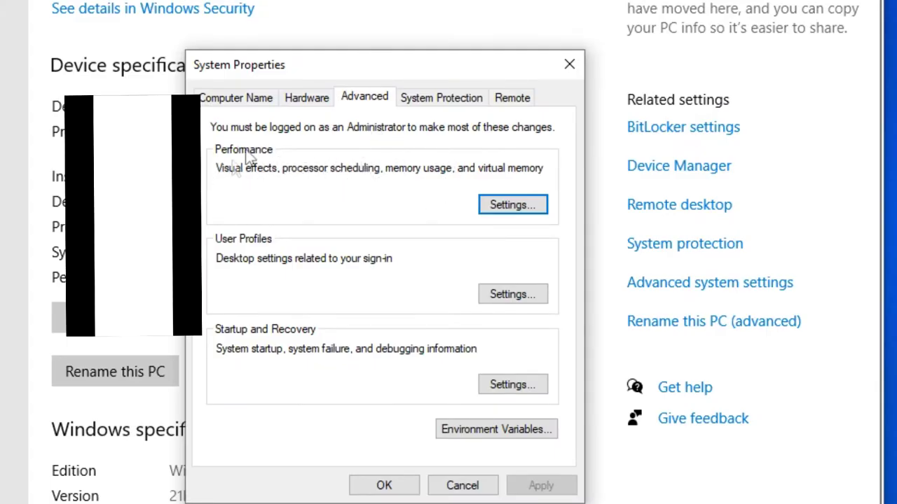
{"action": "left_click", "coordinate": [536, 210]}
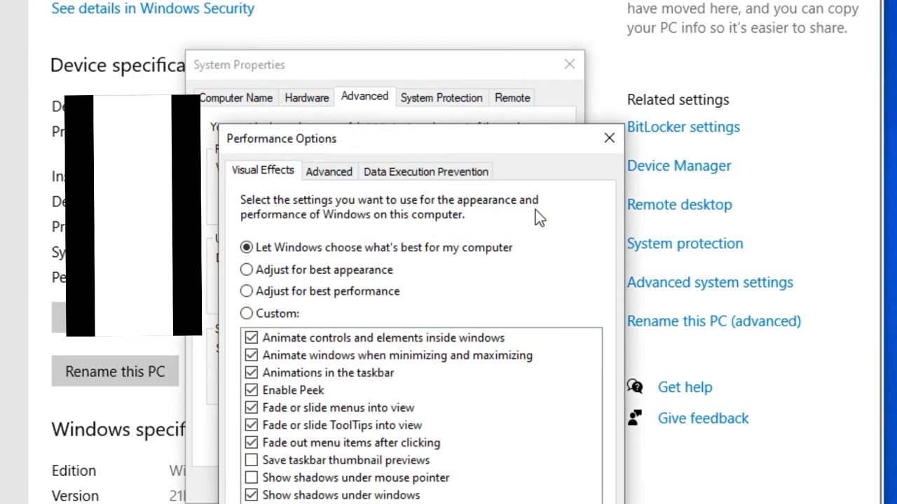
{"action": "left_click_drag", "start_coordinate": [469, 145], "coordinate": [491, 13]}
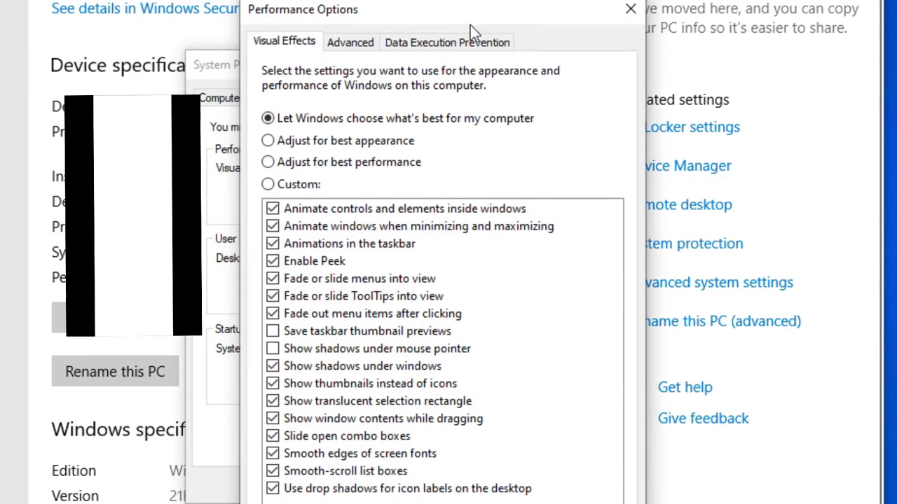
- Switch the visual effects to Custom and turn off every listed effect, from window animations to desktop icon label shadows
{"action": "left_click", "coordinate": [285, 187]}
{"action": "left_click", "coordinate": [310, 210]}
{"action": "left_click", "coordinate": [308, 226]}
{"action": "left_click", "coordinate": [308, 261]}
{"action": "left_click", "coordinate": [308, 244]}
{"action": "left_click", "coordinate": [309, 278]}
{"action": "left_click", "coordinate": [308, 295]}
{"action": "left_click", "coordinate": [312, 313]}
{"action": "left_click", "coordinate": [330, 365]}
{"action": "left_click", "coordinate": [334, 389]}
{"action": "left_click", "coordinate": [337, 402]}
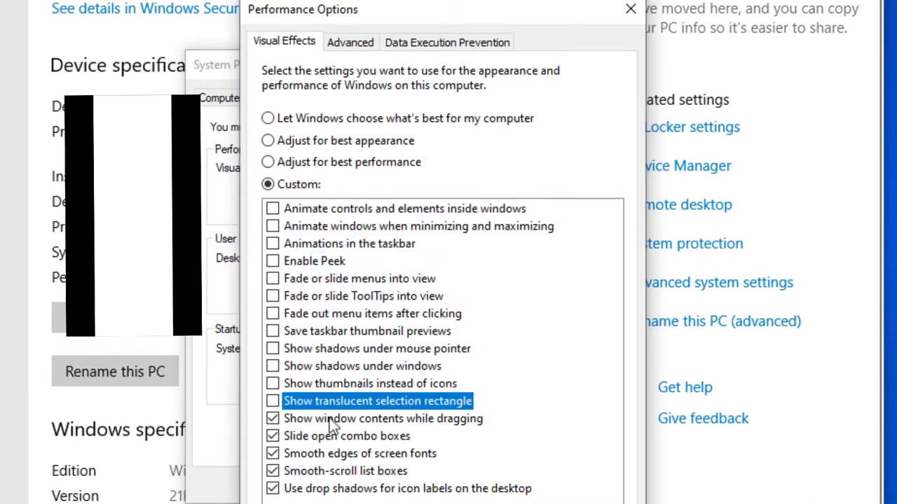
{"action": "left_click", "coordinate": [337, 419]}
{"action": "left_click", "coordinate": [336, 436]}
{"action": "left_click", "coordinate": [336, 453]}
{"action": "left_click", "coordinate": [340, 471]}
{"action": "left_click", "coordinate": [348, 489]}
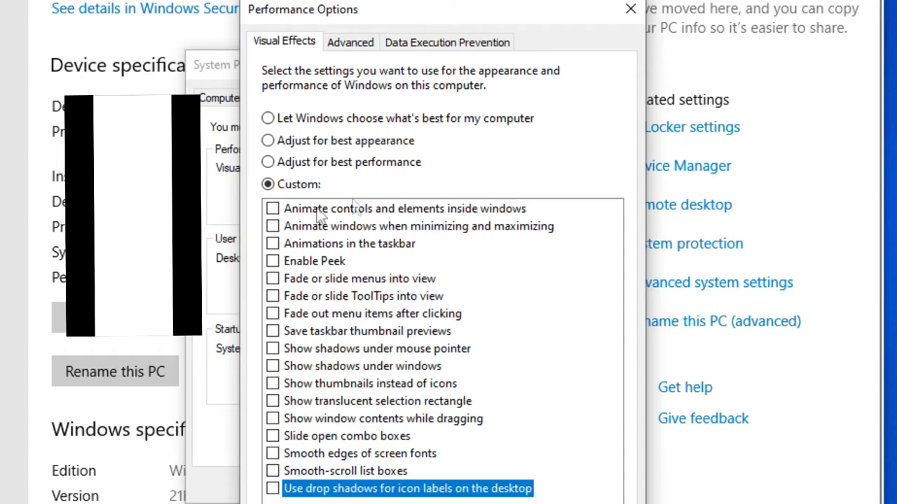